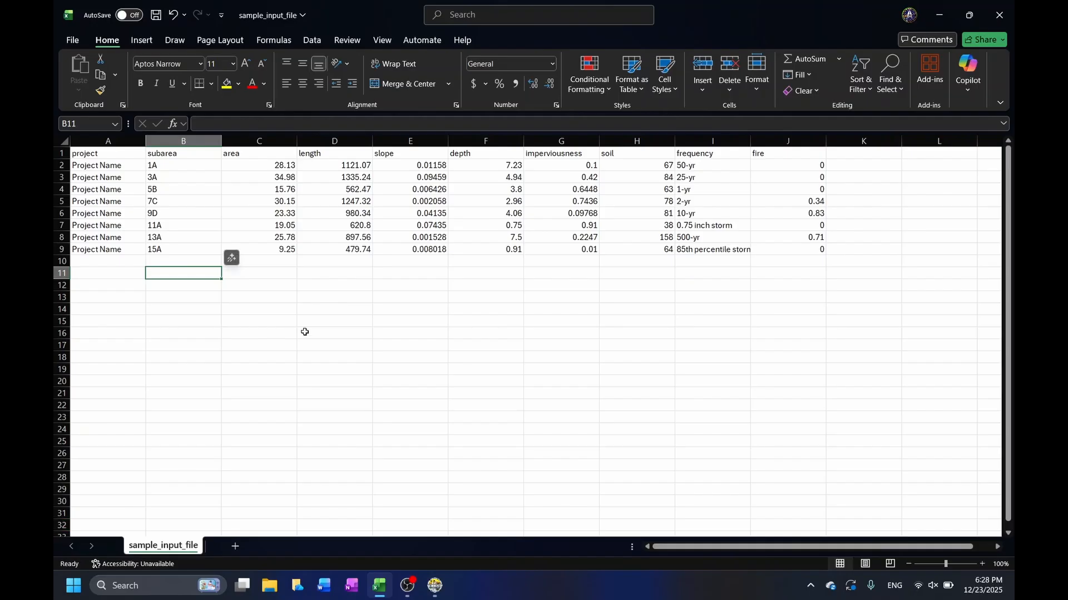
Duplicate the 15A row into row 10 and set the copy's frequency to 10-yr.
{"action": "left_click", "coordinate": [59, 249]}
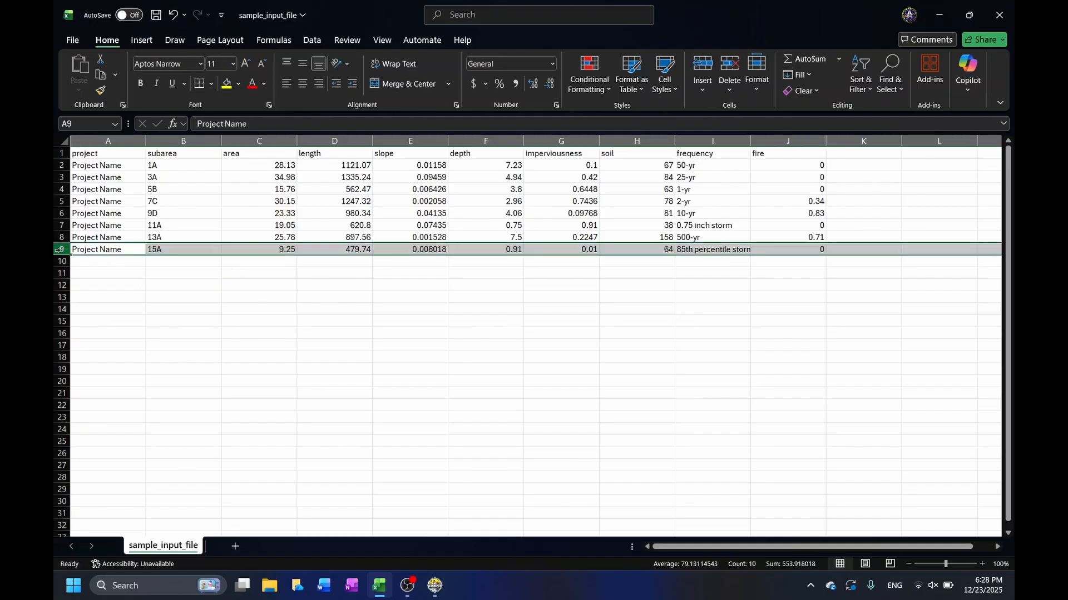
{"action": "key", "text": "ctrl+c"}
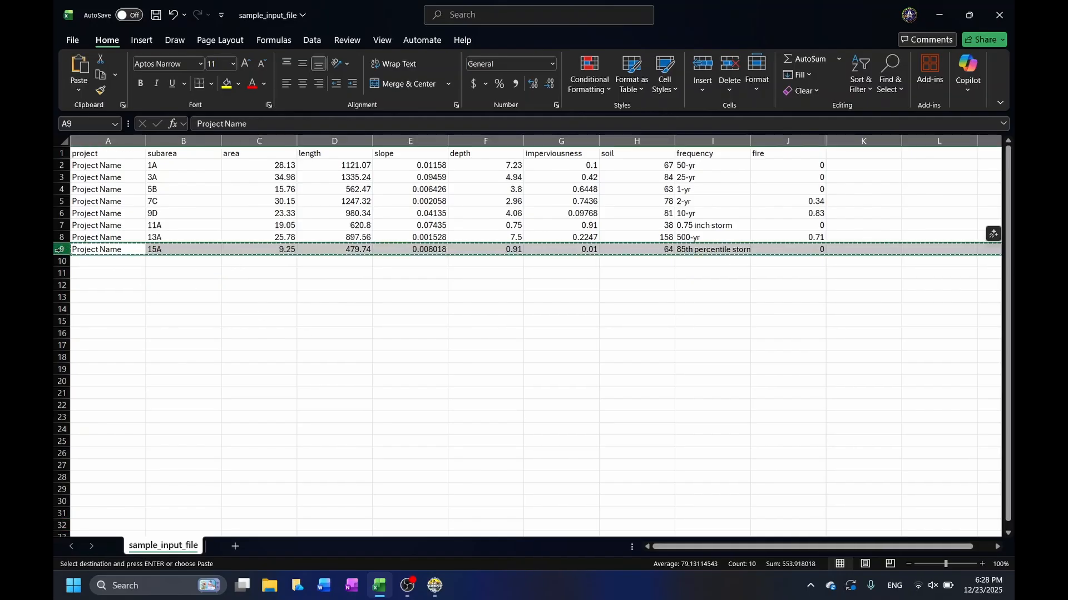
{"action": "left_click", "coordinate": [102, 265]}
{"action": "key", "text": "ctrl+v"}
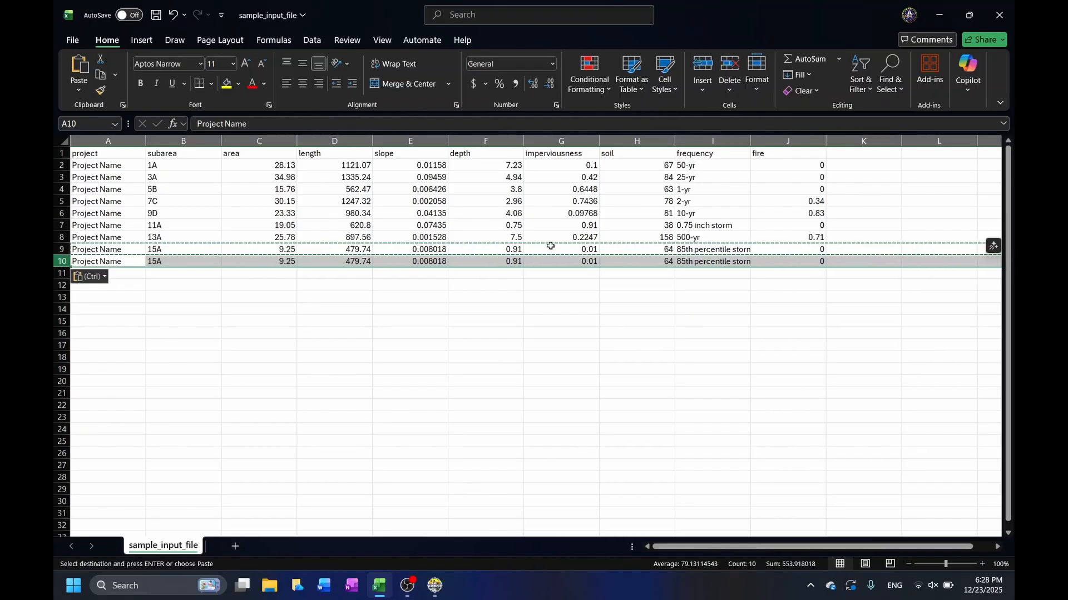
{"action": "left_click", "coordinate": [700, 264]}
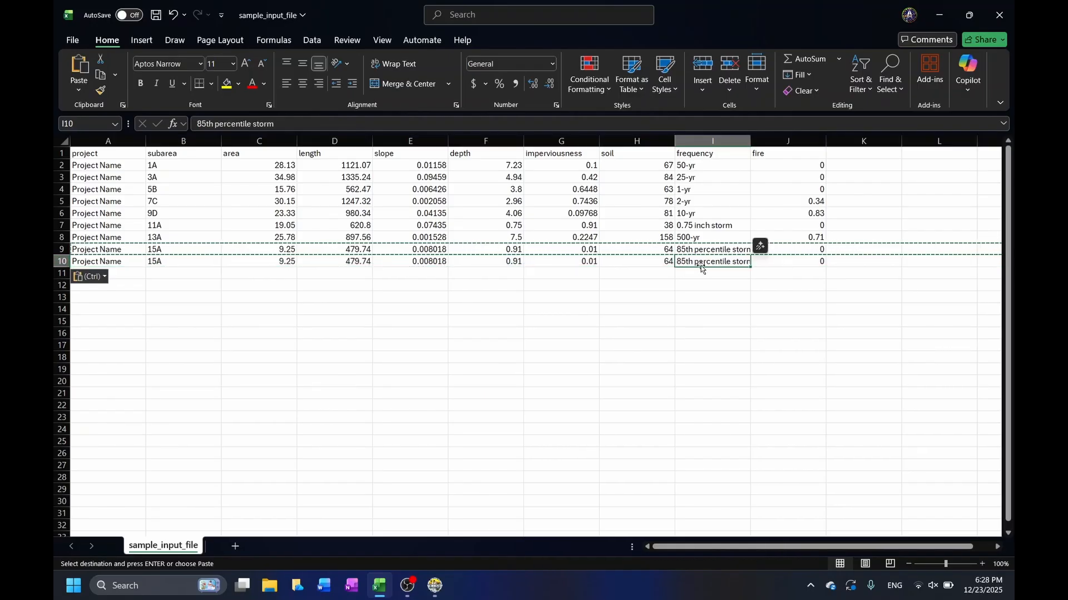
{"action": "type", "text": "10-yr"}
{"action": "key", "text": "Return"}
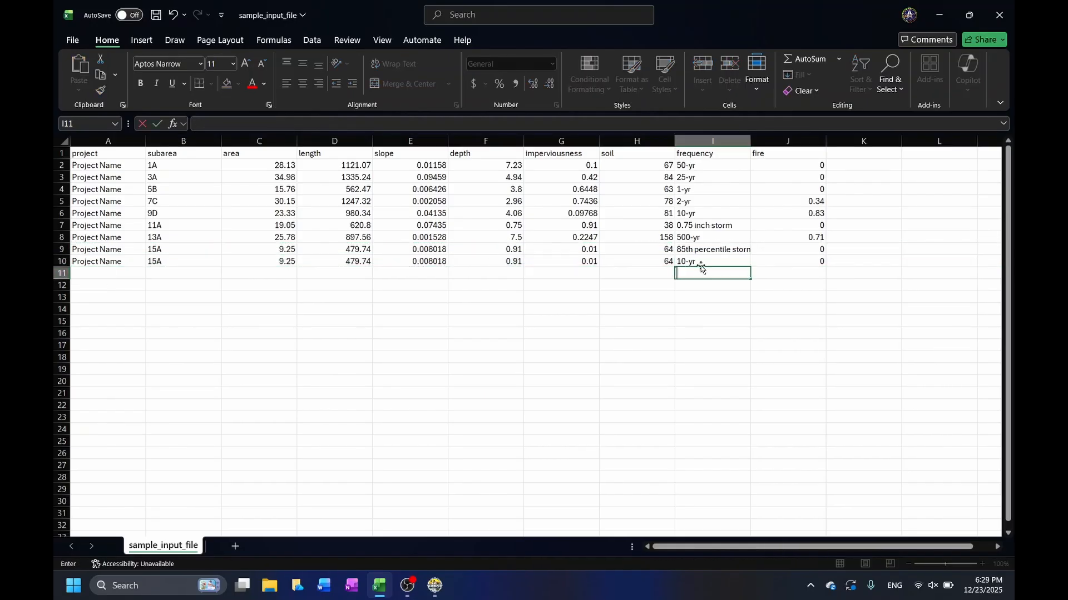
Copy the entire row 10 into rows 11 and 12.
{"action": "left_click", "coordinate": [64, 262]}
{"action": "key", "text": "ctrl+c"}
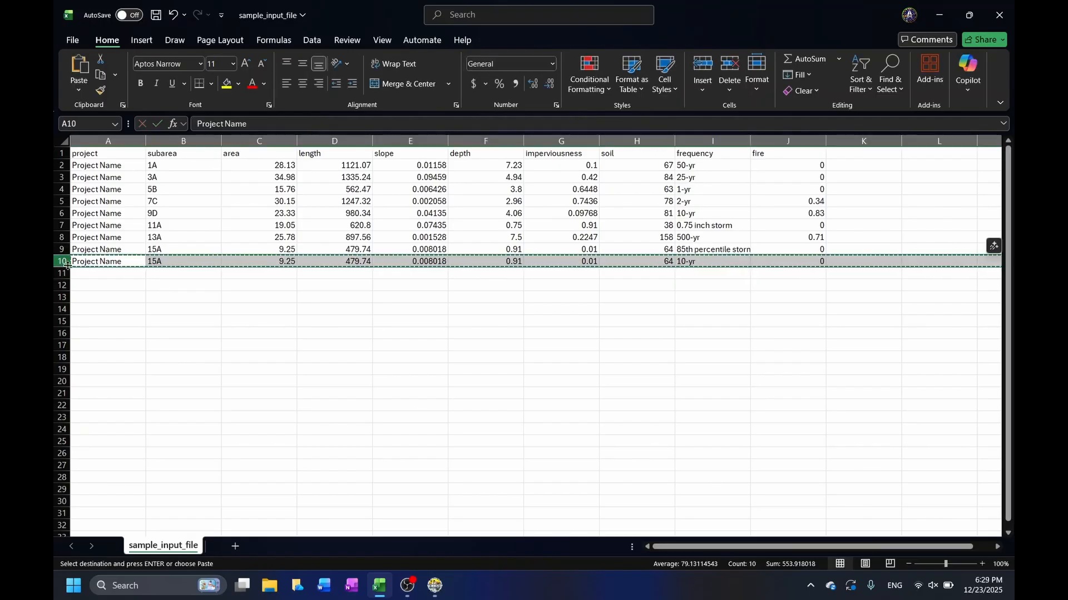
{"action": "left_click", "coordinate": [103, 275]}
{"action": "key", "text": "ctrl+v"}
{"action": "key", "text": "Down"}
{"action": "key", "text": "ctrl+v"}
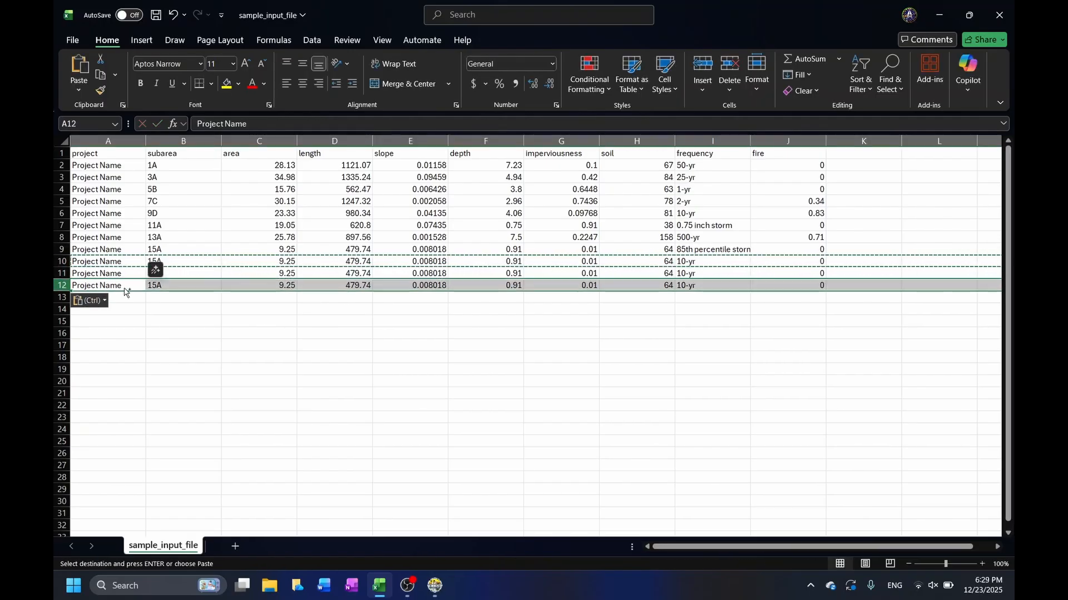
Set the frequency to 25-yr in row 11 and 50-yr in row 12.
{"action": "left_click", "coordinate": [691, 274]}
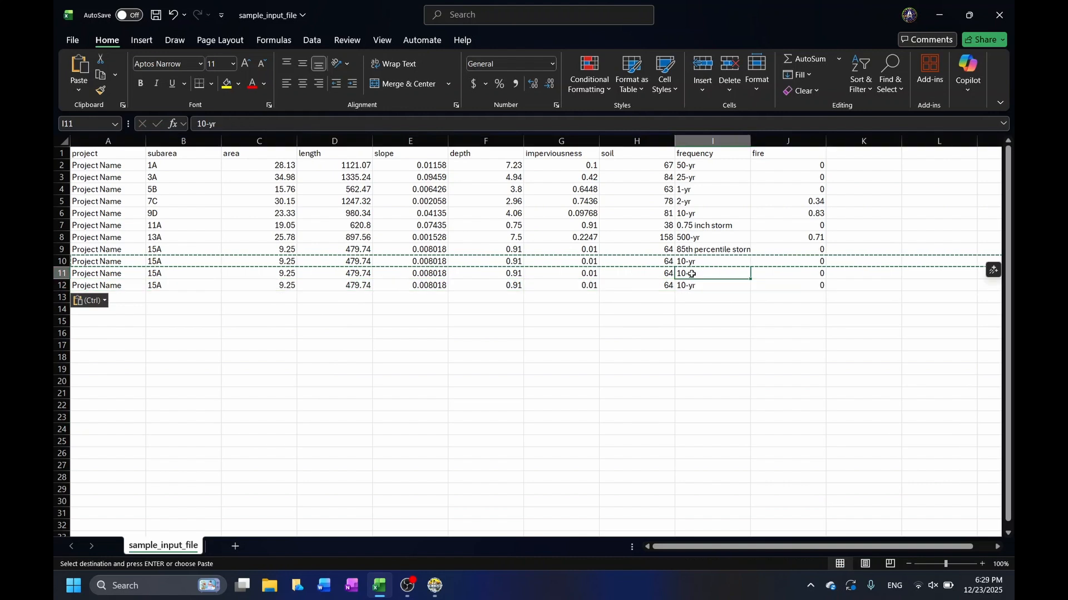
{"action": "type", "text": "25-yr"}
{"action": "key", "text": "Return"}
{"action": "type", "text": "50"}
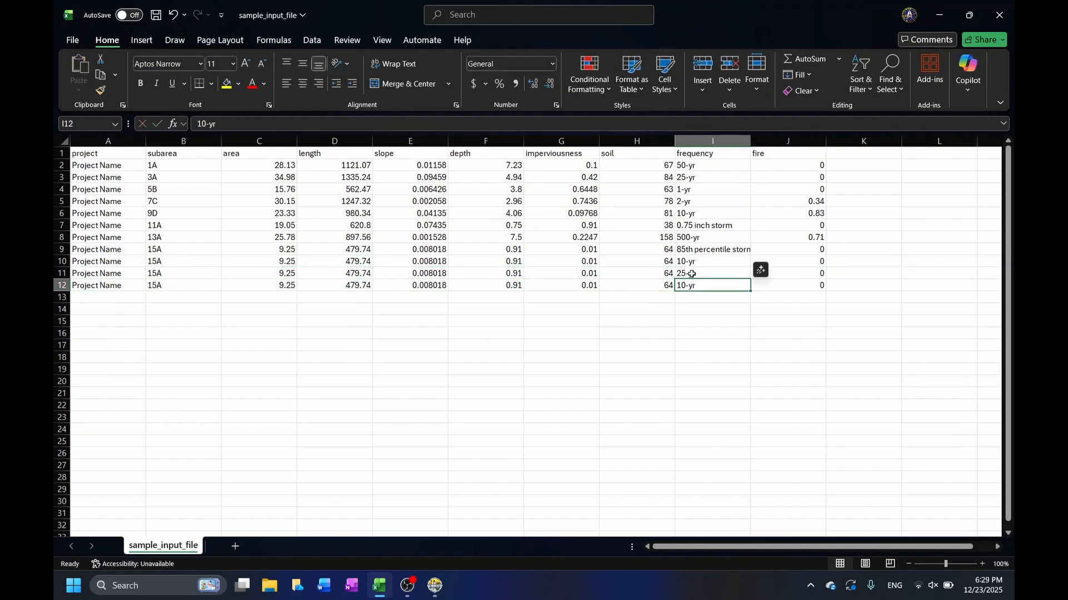
{"action": "type", "text": "-yr"}
{"action": "key", "text": "Return"}
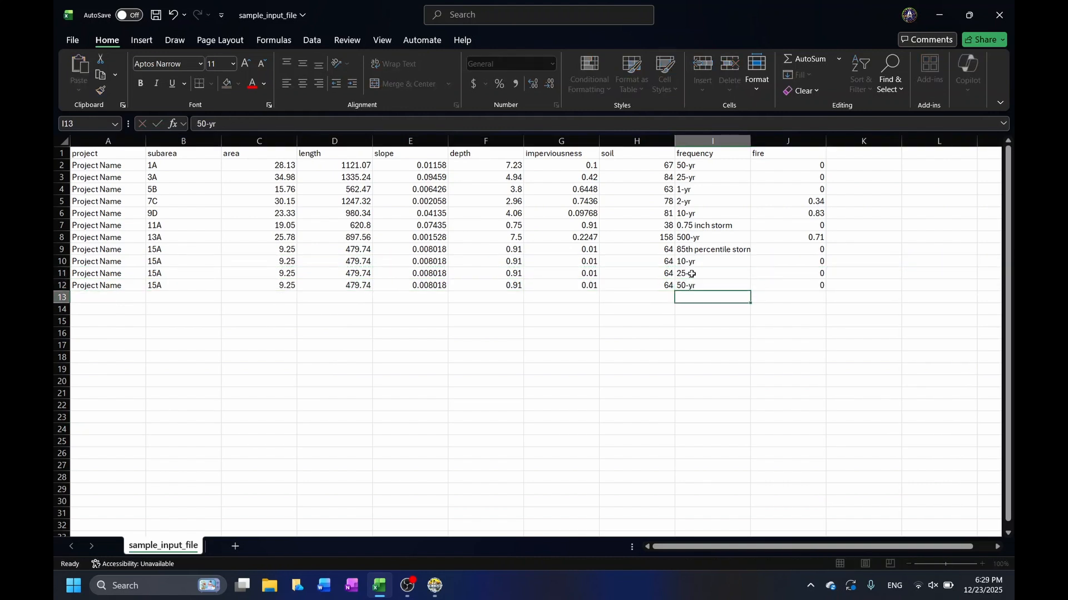
Rename the subareas in B10 and B11 as "subarea A1 10-yr" and "subarea A1 25-yr".
{"action": "left_click", "coordinate": [167, 262]}
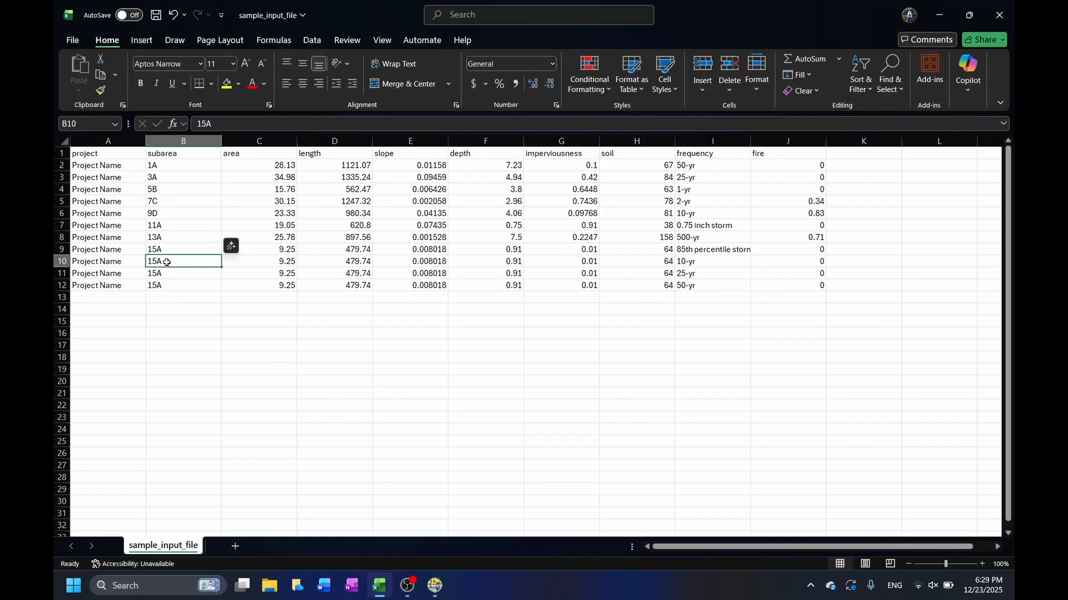
{"action": "type", "text": "subarea"}
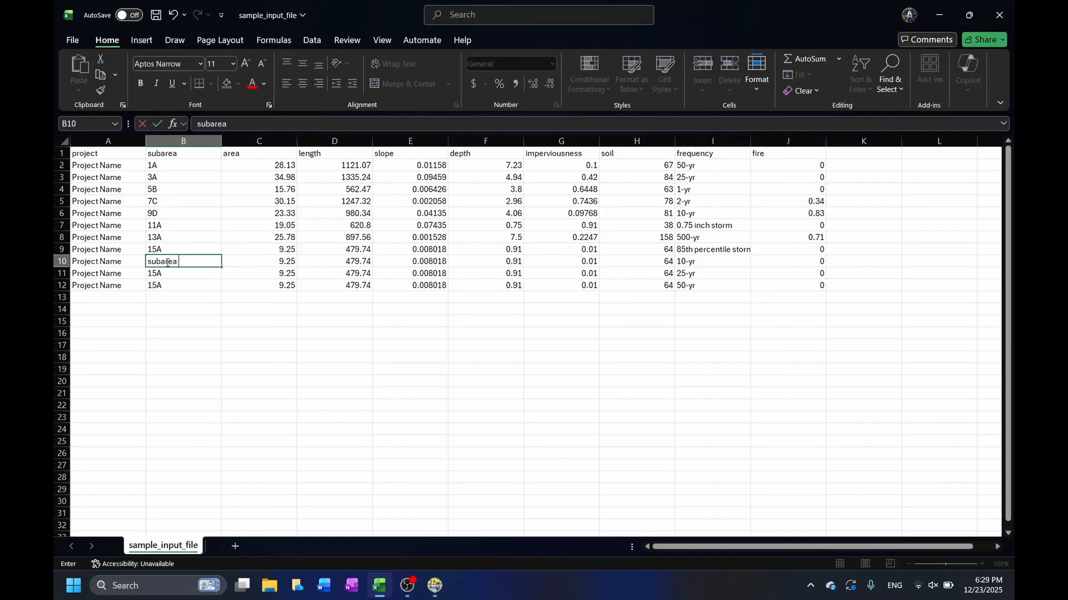
{"action": "type", "text": " A1 10"}
{"action": "type", "text": "-yr"}
{"action": "key", "text": "Return"}
{"action": "type", "text": "su"}
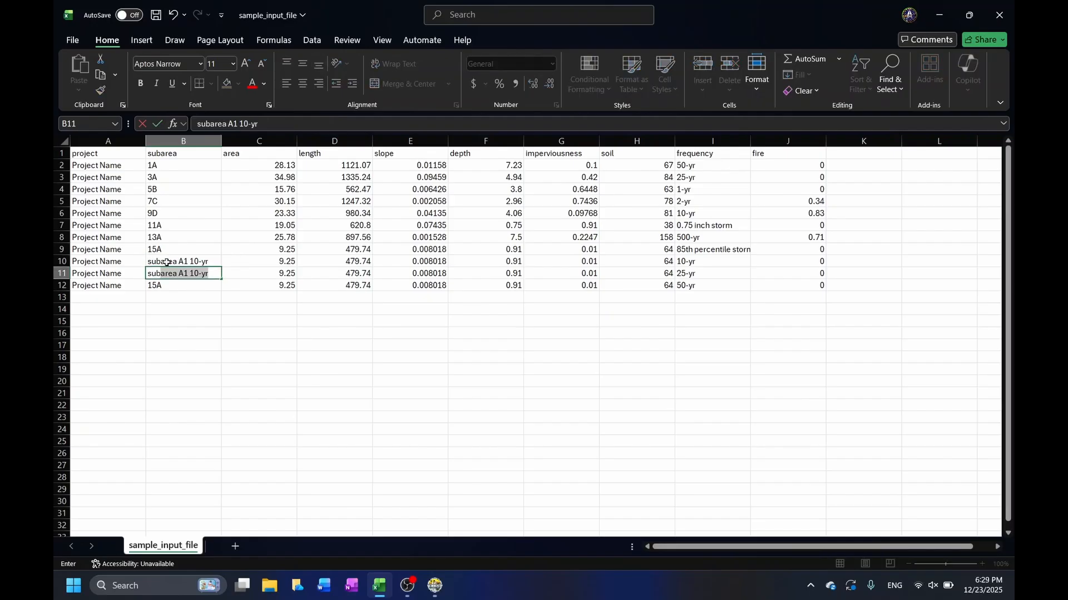
{"action": "type", "text": "barea A1 25"}
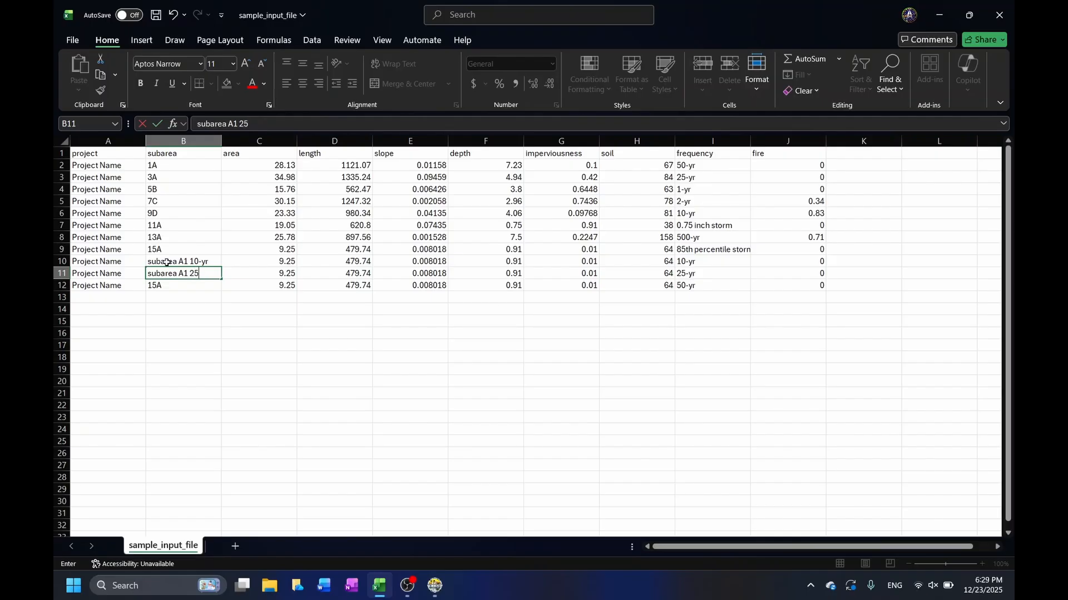
{"action": "type", "text": "-yr"}
{"action": "key", "text": "Return"}
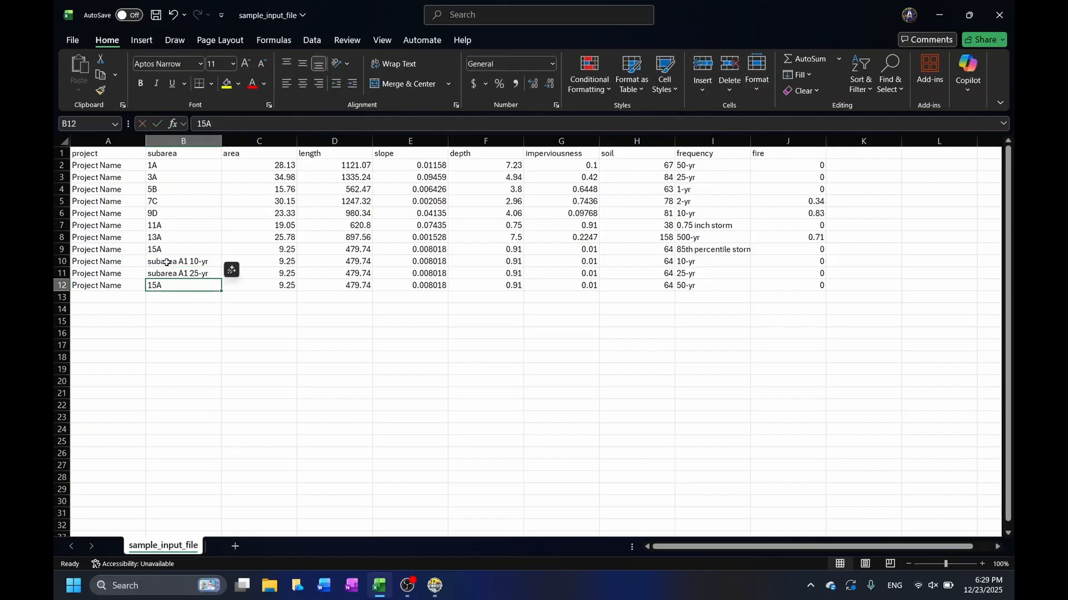
Rename the subarea in B12 as "subarea A1 50-yr" and save the CSV file.
{"action": "type", "text": "sub"}
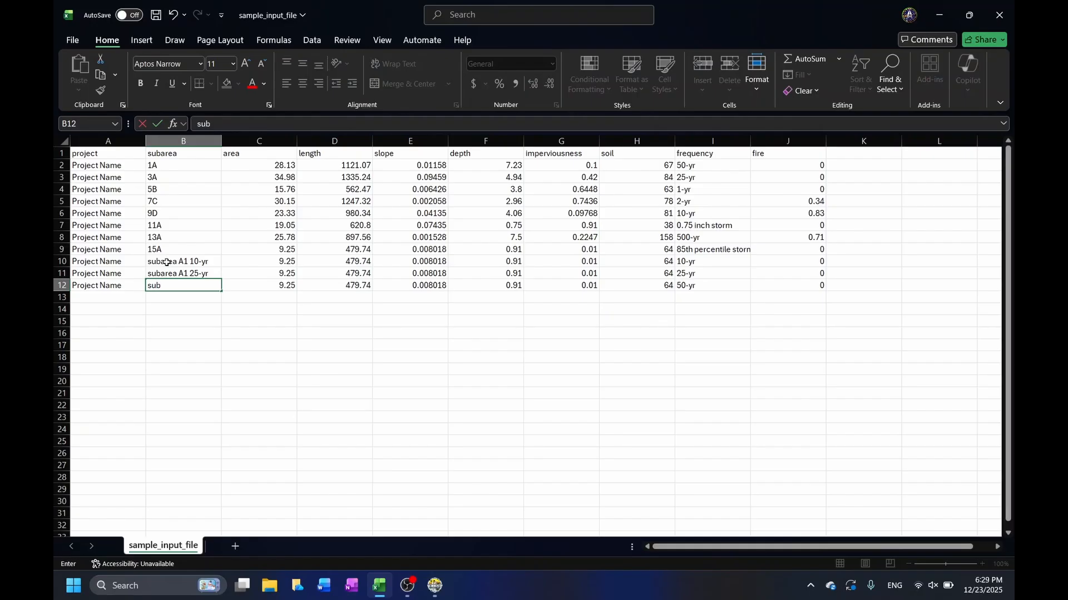
{"action": "type", "text": "area A1 50-yr"}
{"action": "key", "text": "Return"}
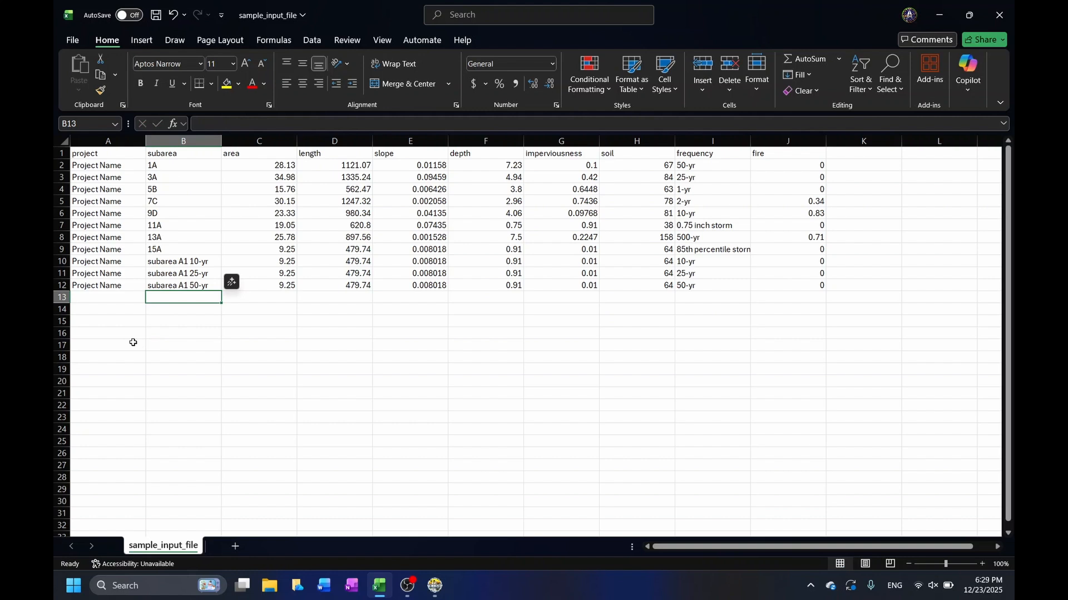
{"action": "left_click", "coordinate": [156, 17]}
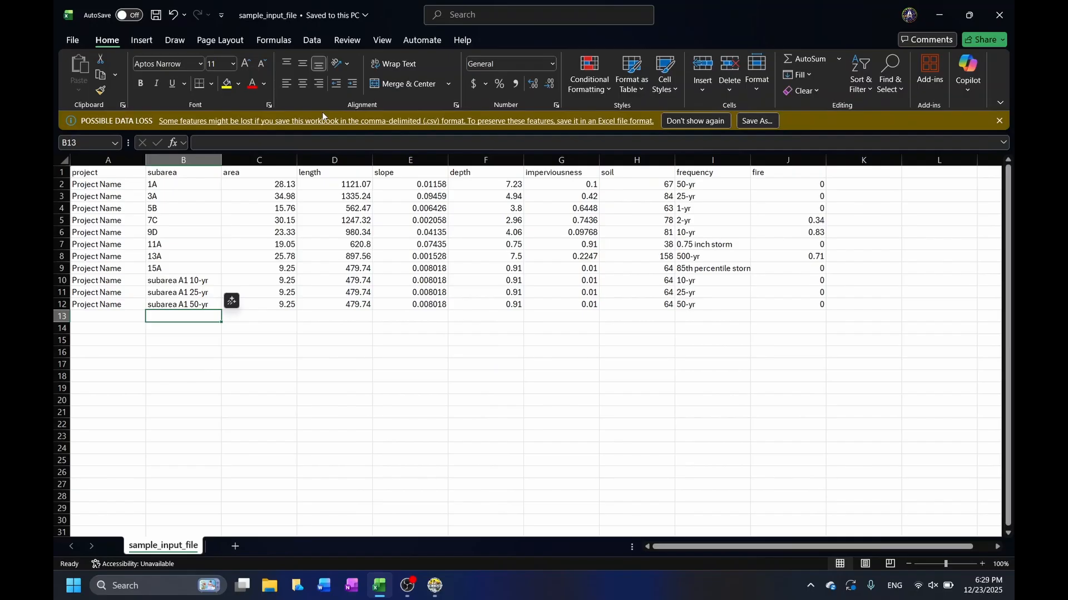
Switch to HydroCalc and import sample_input_file from the Desktop as multi-subarea input data.
{"action": "left_click", "coordinate": [435, 588]}
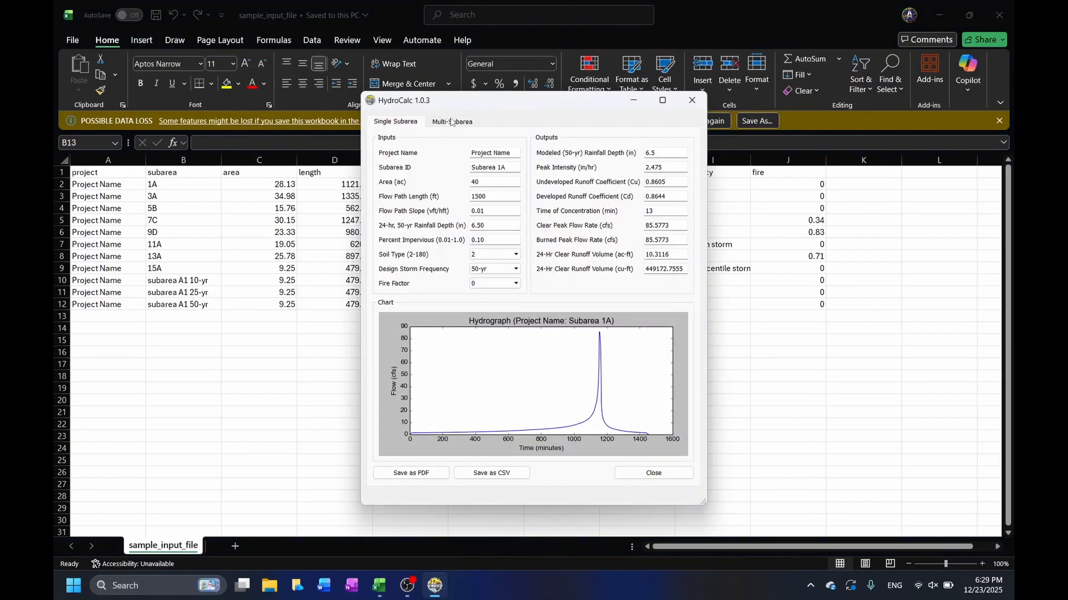
{"action": "left_click", "coordinate": [451, 121]}
{"action": "left_click", "coordinate": [435, 156]}
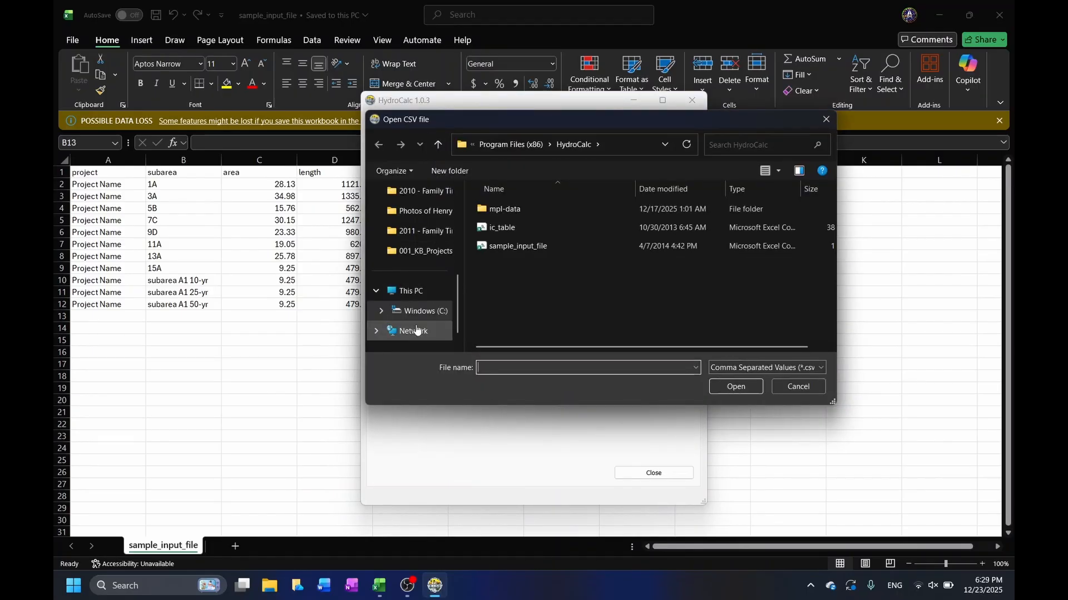
{"action": "scroll", "coordinate": [416, 331], "scroll_direction": "up", "scroll_amount": 5}
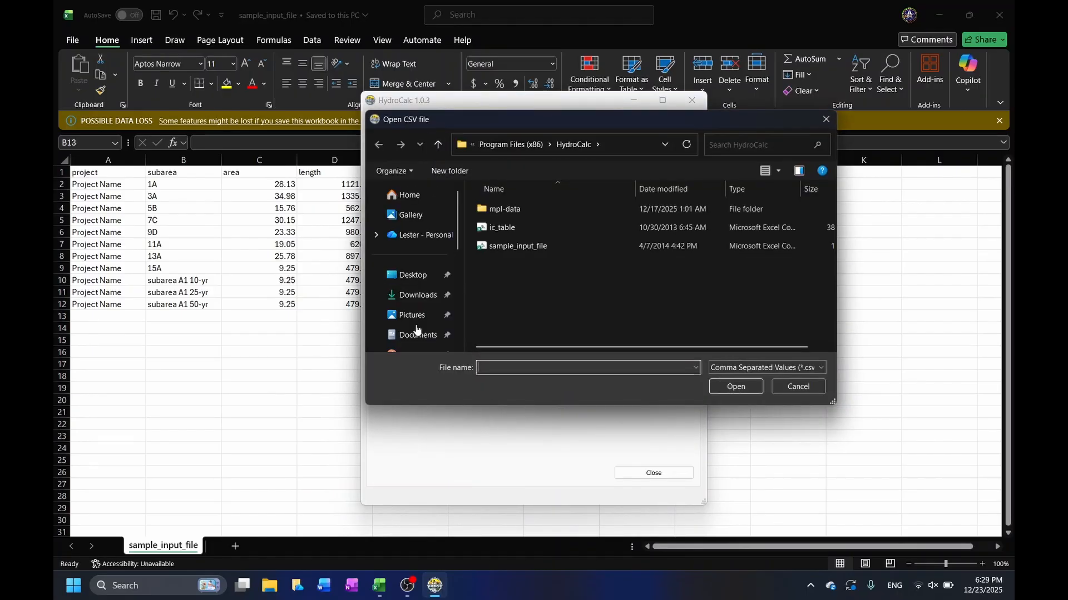
{"action": "left_click", "coordinate": [415, 276]}
{"action": "left_click", "coordinate": [529, 211]}
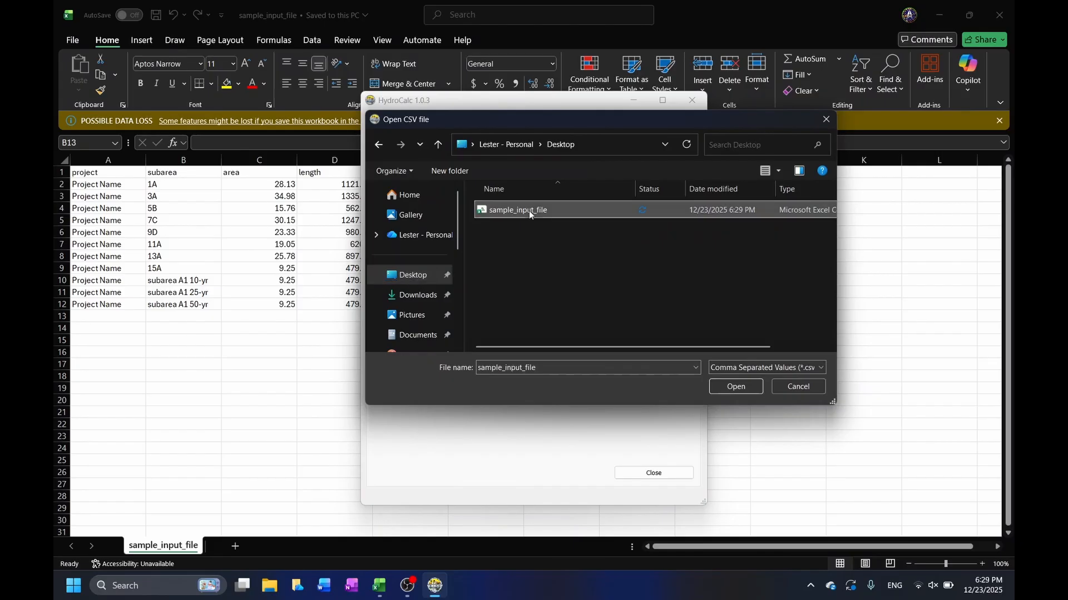
{"action": "left_click", "coordinate": [736, 387]}
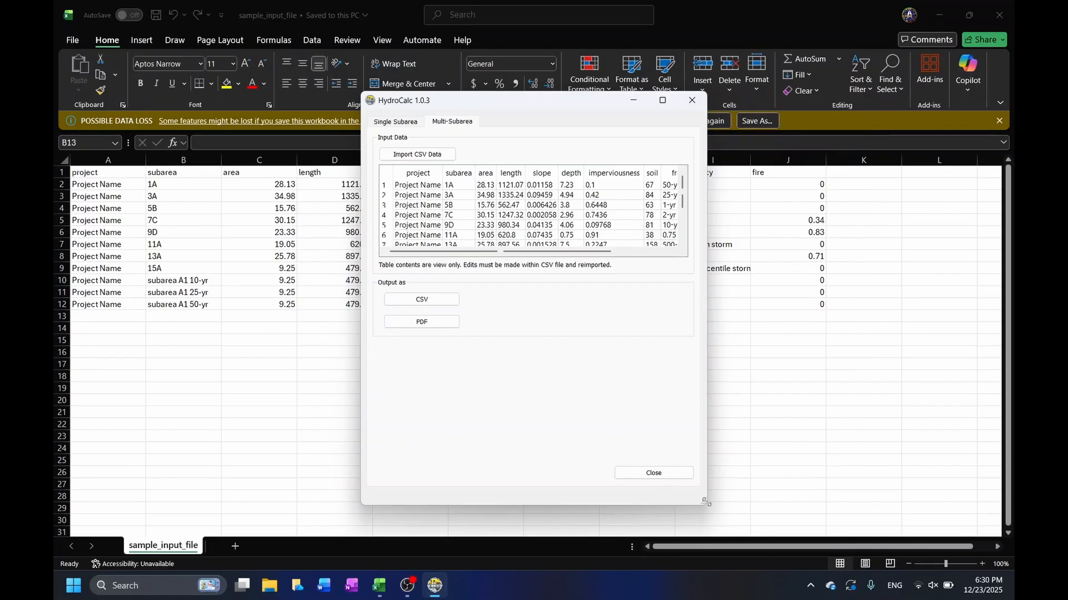
Enlarge the HydroCalc window and widen the subarea column to check the last rows of the imported table.
{"action": "left_click_drag", "start_coordinate": [705, 501], "coordinate": [795, 550]}
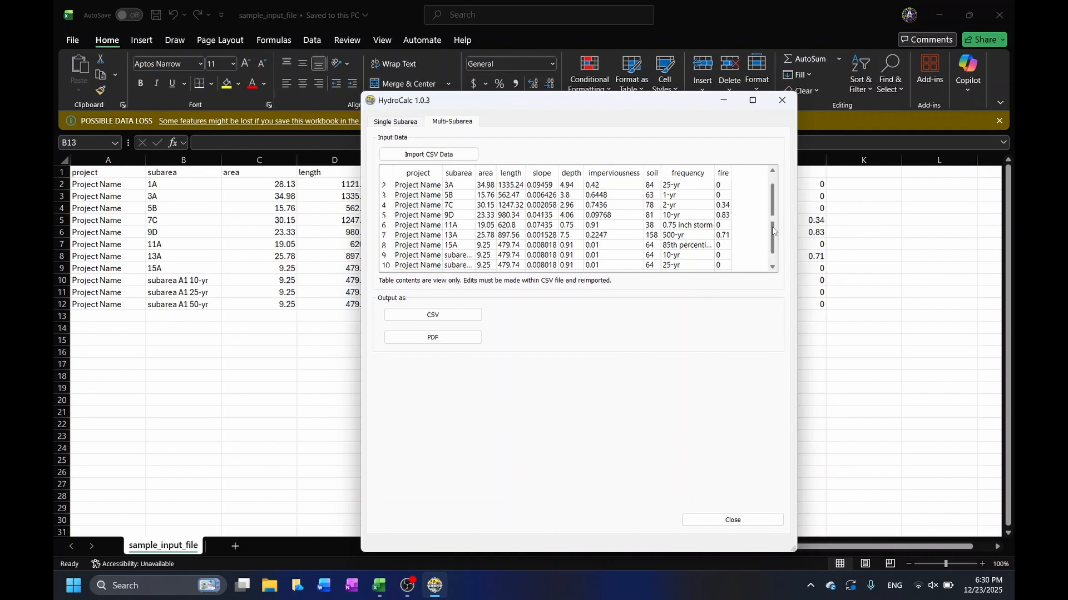
{"action": "scroll", "coordinate": [773, 222], "scroll_direction": "down", "scroll_amount": 1}
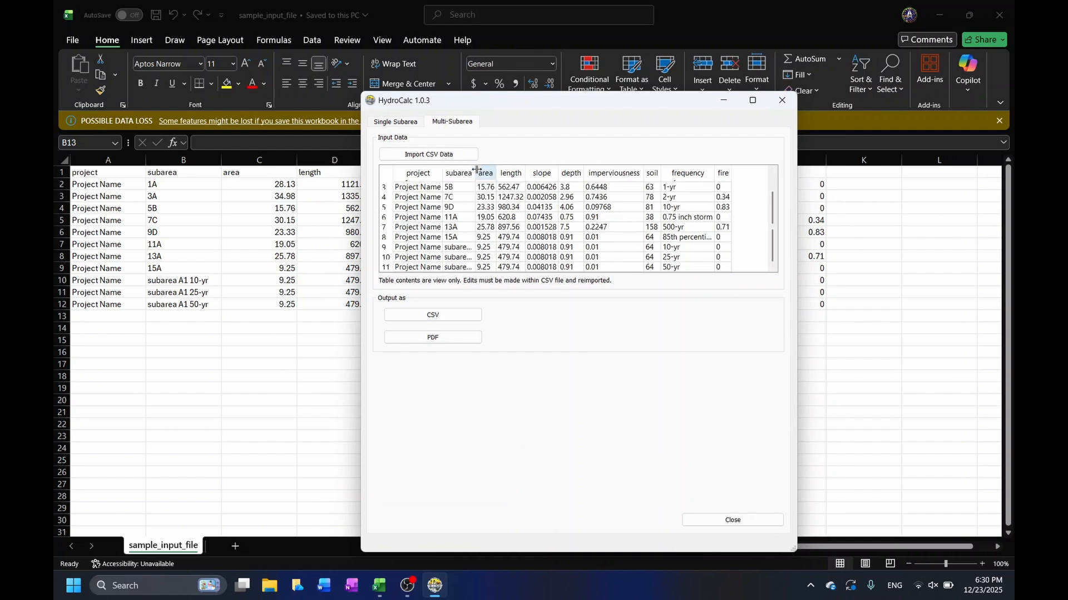
{"action": "left_click_drag", "start_coordinate": [475, 171], "coordinate": [508, 172]}
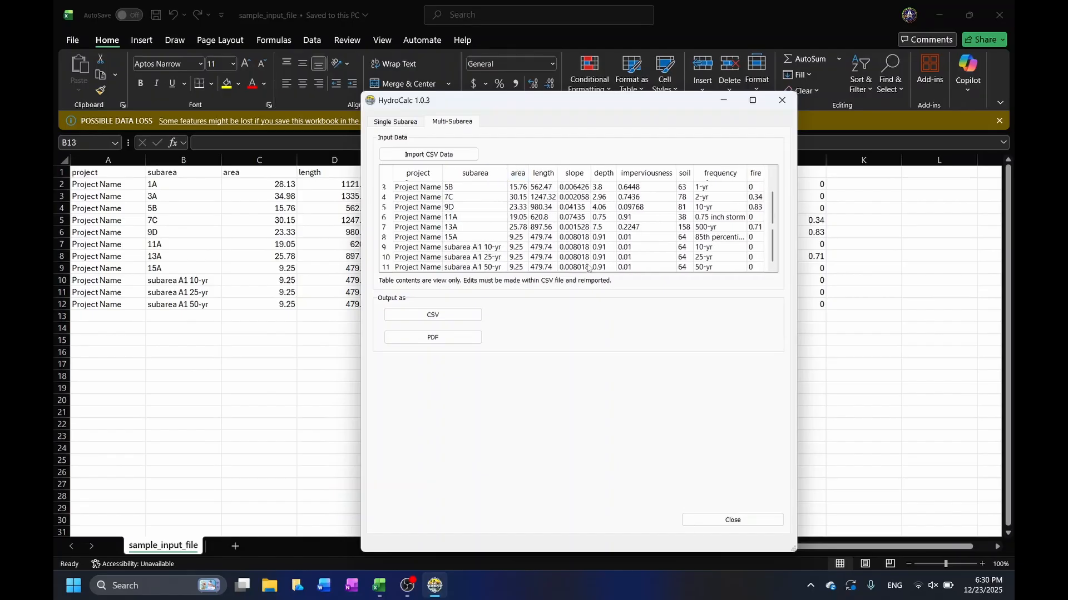
Export the multi-subarea results to the Desktop as the PDF "Project Name Report" and as a CSV results folder.
{"action": "left_click", "coordinate": [448, 340]}
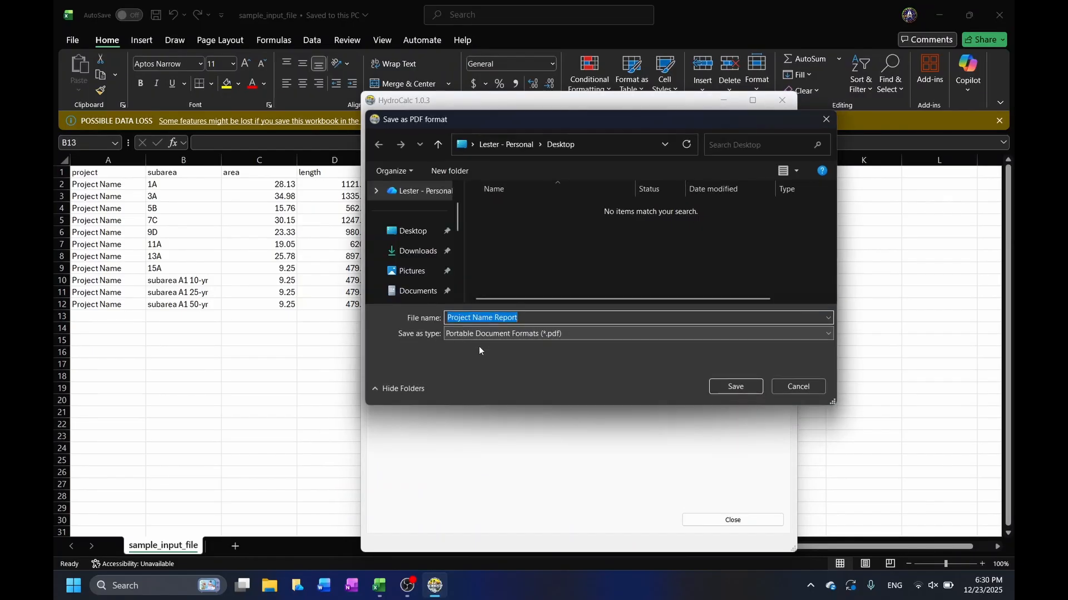
{"action": "left_click", "coordinate": [723, 385]}
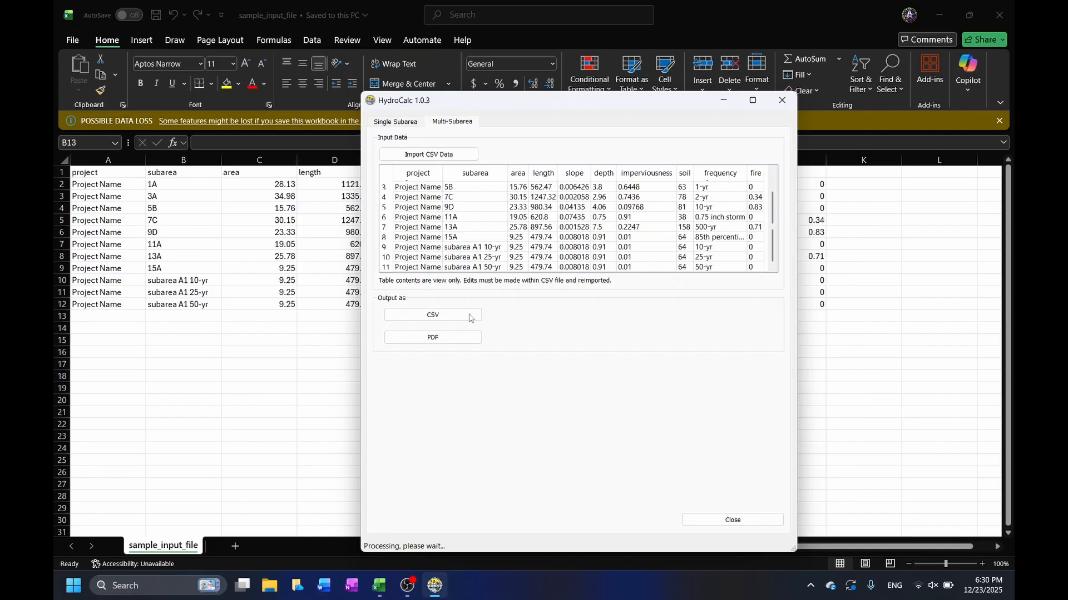
{"action": "left_click", "coordinate": [468, 315]}
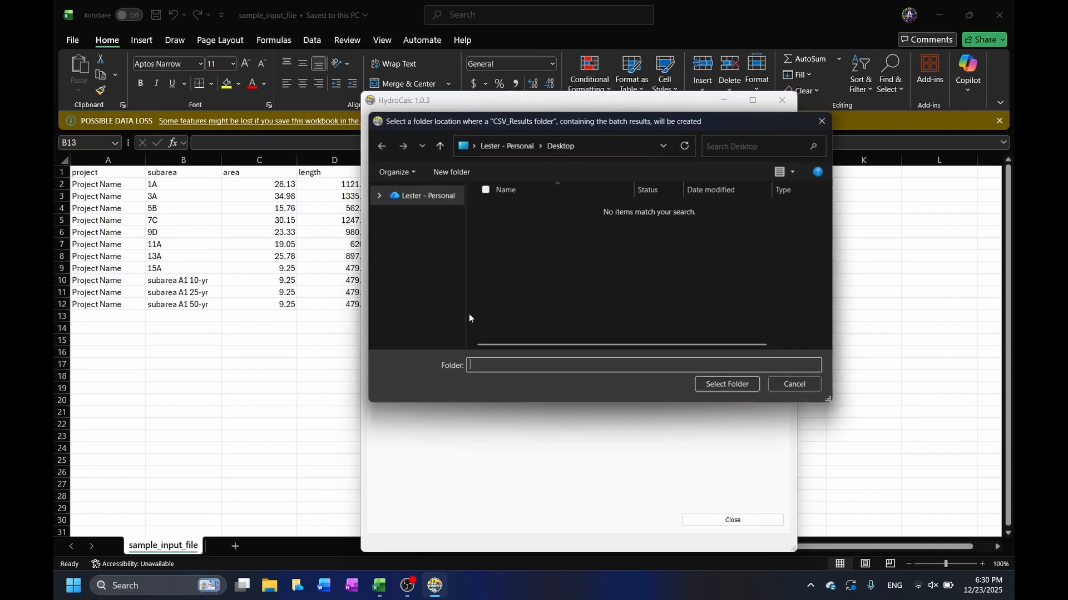
{"action": "left_click", "coordinate": [723, 387]}
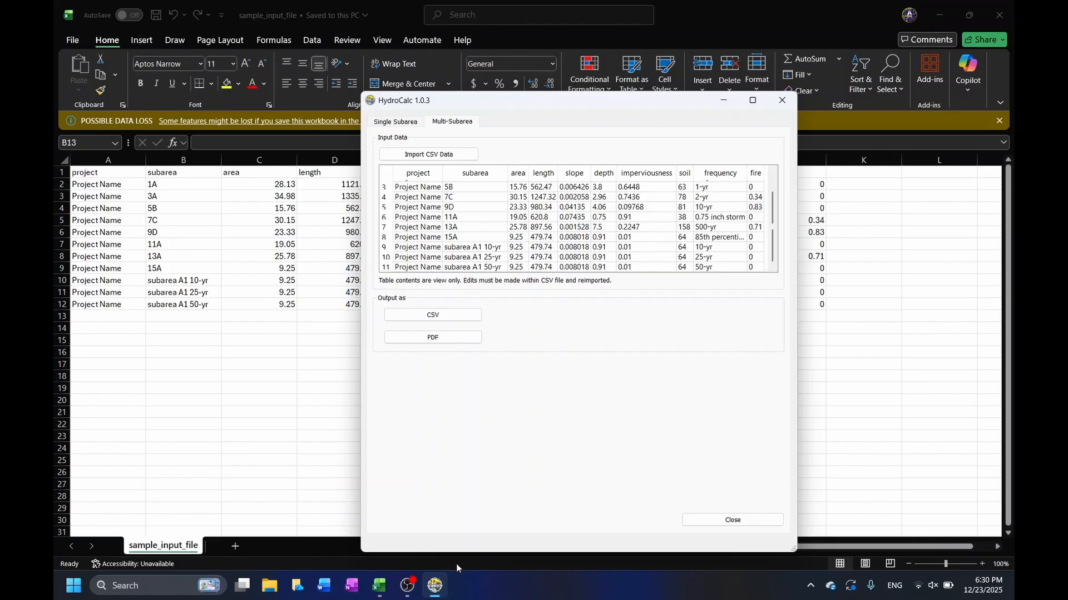
Minimize Excel, open the CSV_Results folder on the desktop and dismiss the device-linking notification.
{"action": "left_click", "coordinate": [373, 594]}
{"action": "left_click", "coordinate": [379, 593]}
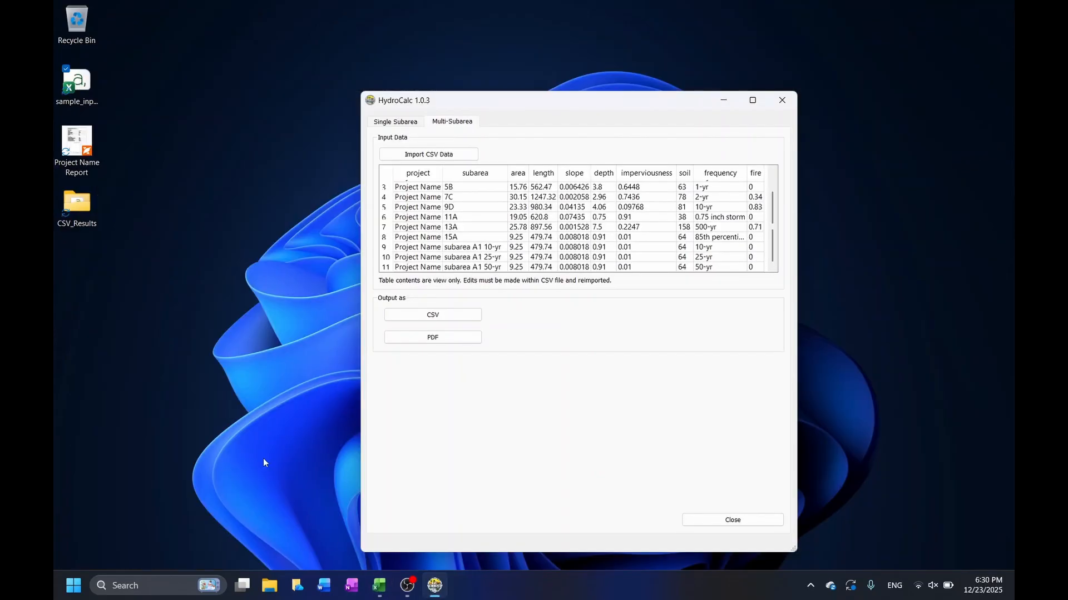
{"action": "double_click", "coordinate": [76, 210]}
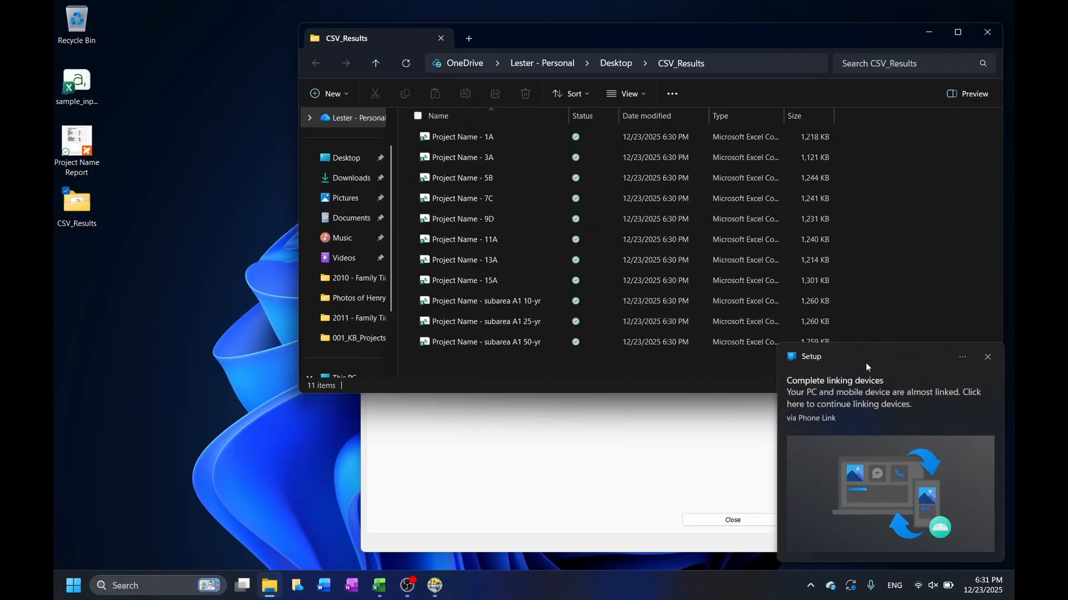
{"action": "left_click", "coordinate": [987, 358]}
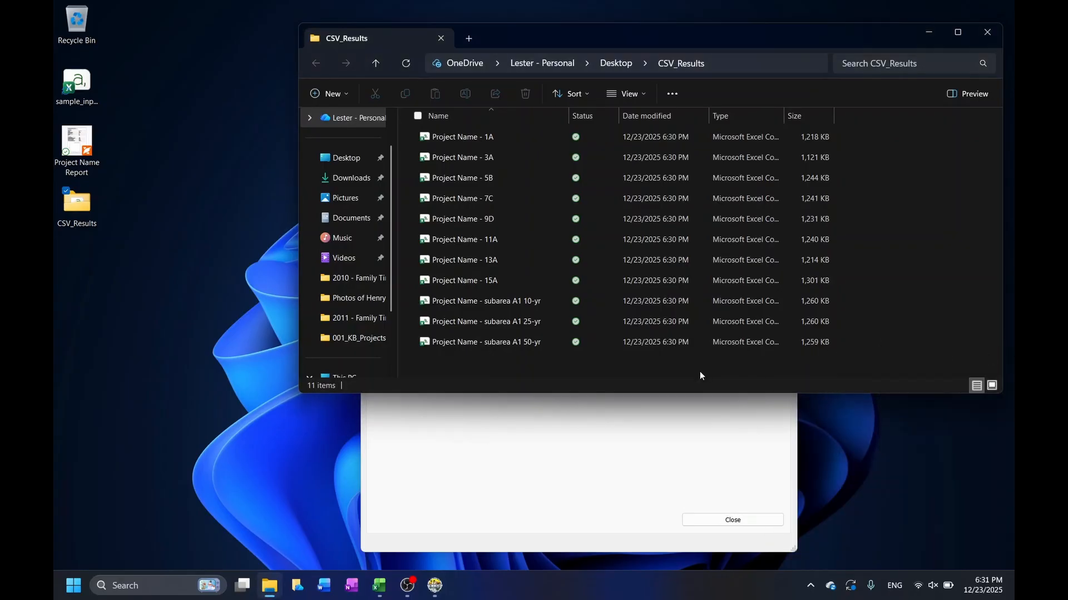
Open the "Project Name - subarea A1 10-yr" results file in Excel, accepting the data conversions and dismissing the Analyze Data tip.
{"action": "double_click", "coordinate": [512, 300]}
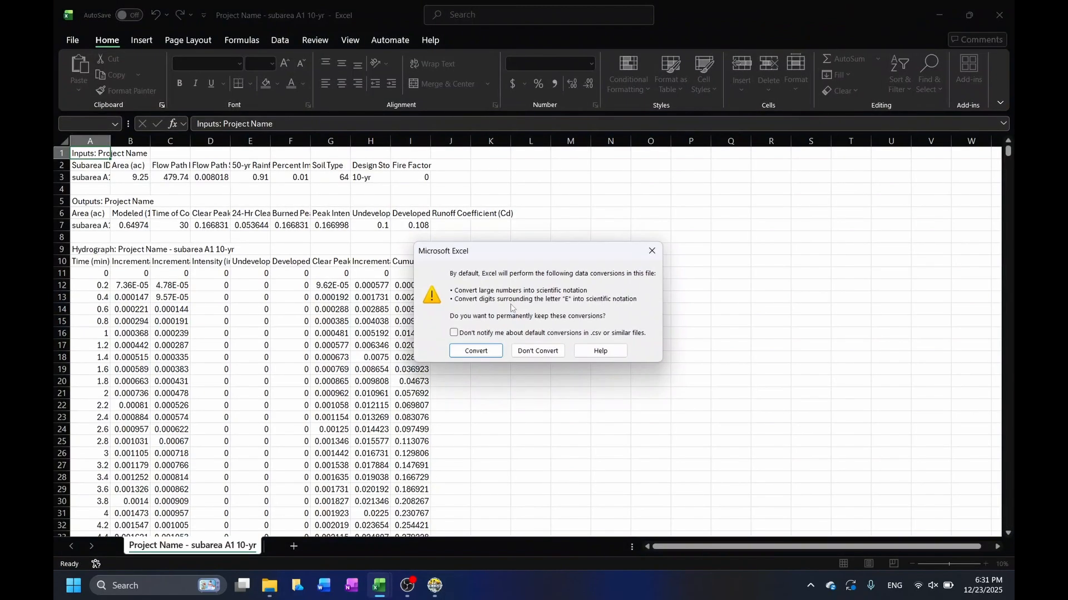
{"action": "left_click", "coordinate": [476, 351]}
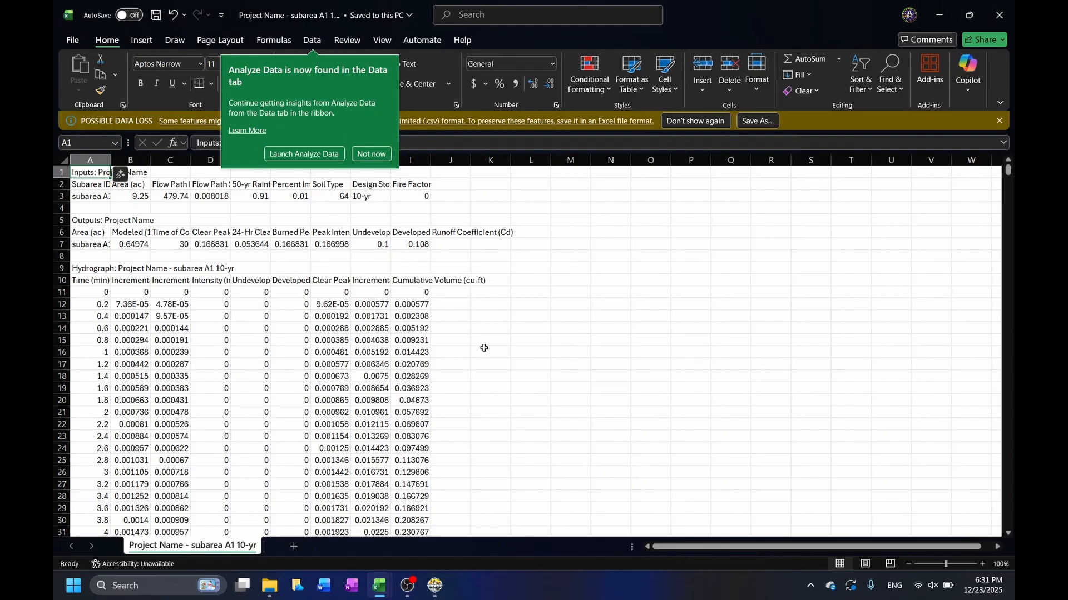
{"action": "left_click", "coordinate": [362, 154]}
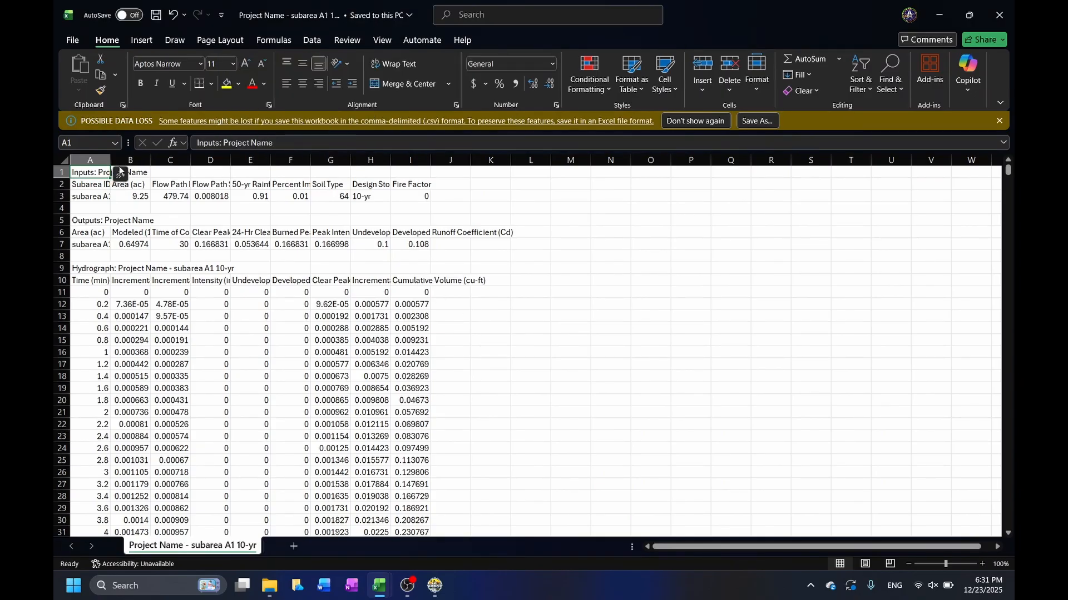